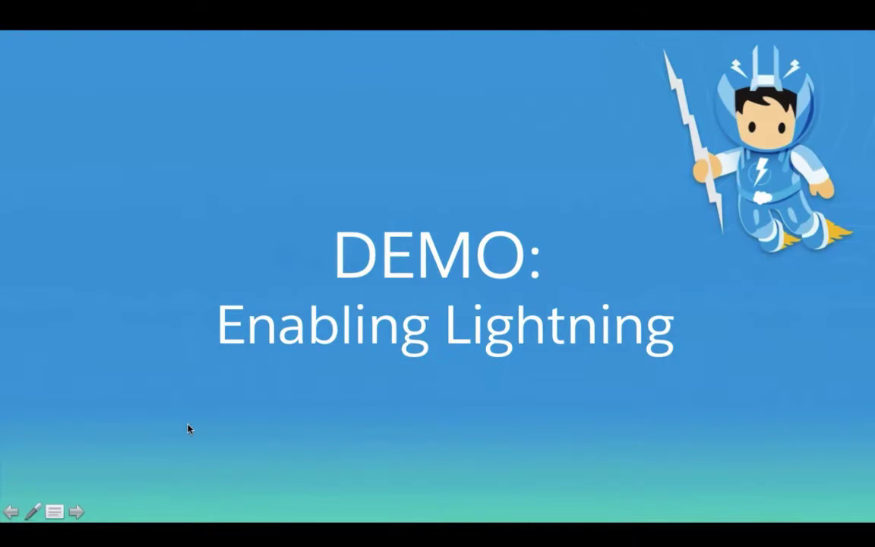
Step: Switch to the Salesforce setup page in Chrome and start a new permission set under Manage Users
{"action": "key", "text": "ctrl+Right"}
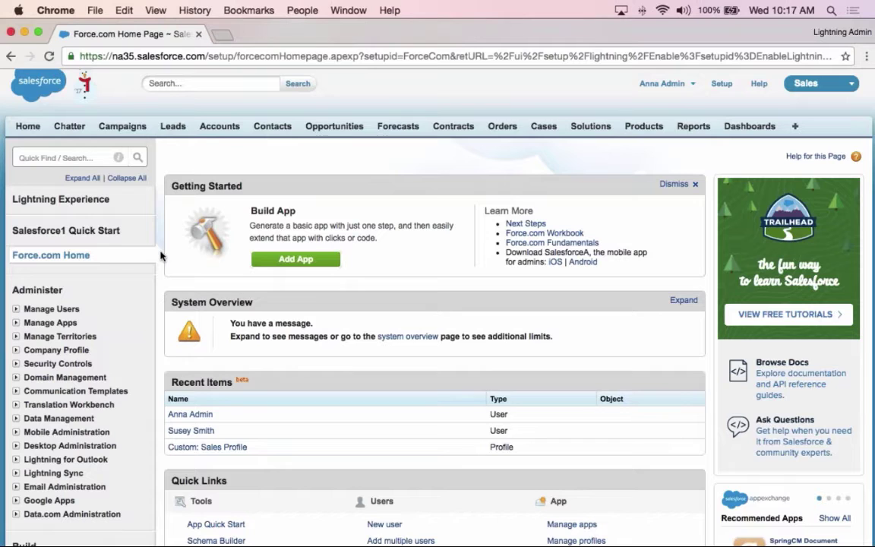
{"action": "scroll", "coordinate": [13, 271], "scroll_direction": "down", "scroll_amount": 1}
{"action": "scroll", "coordinate": [11, 272], "scroll_direction": "down", "scroll_amount": 3}
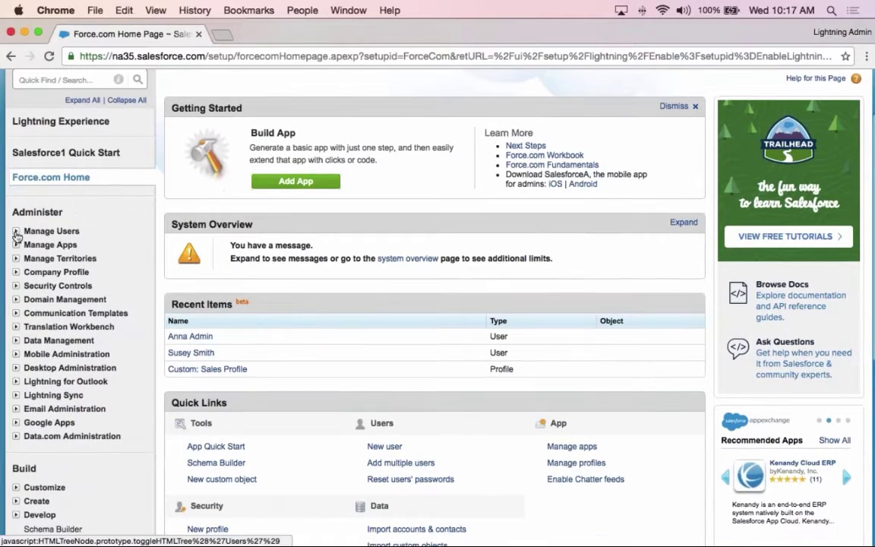
{"action": "left_click", "coordinate": [16, 232]}
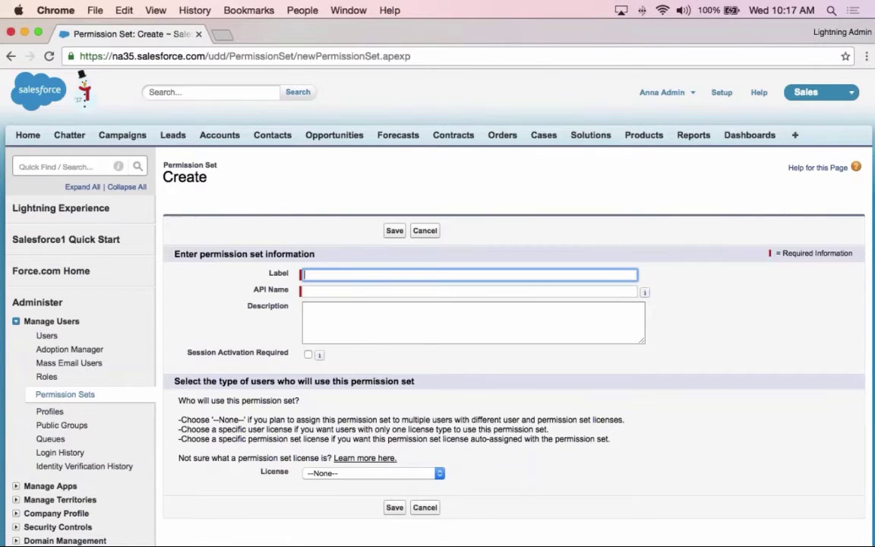
Step: Create the permission set with label Lightning Experience, API name Lightning_Experience and license --None--, and save it
{"action": "type", "text": "Li"}
{"action": "key", "text": "Down"}
{"action": "key", "text": "Return"}
{"action": "key", "text": "Tab"}
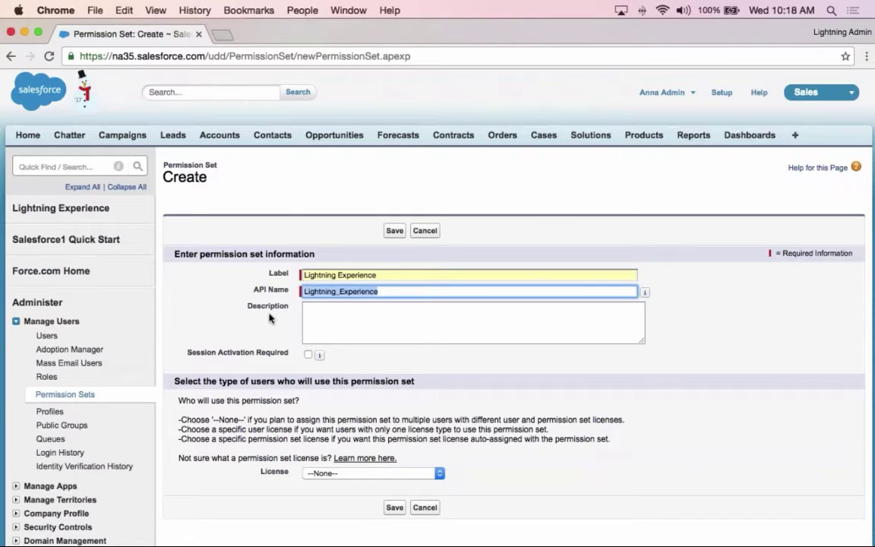
{"action": "left_click", "coordinate": [440, 474]}
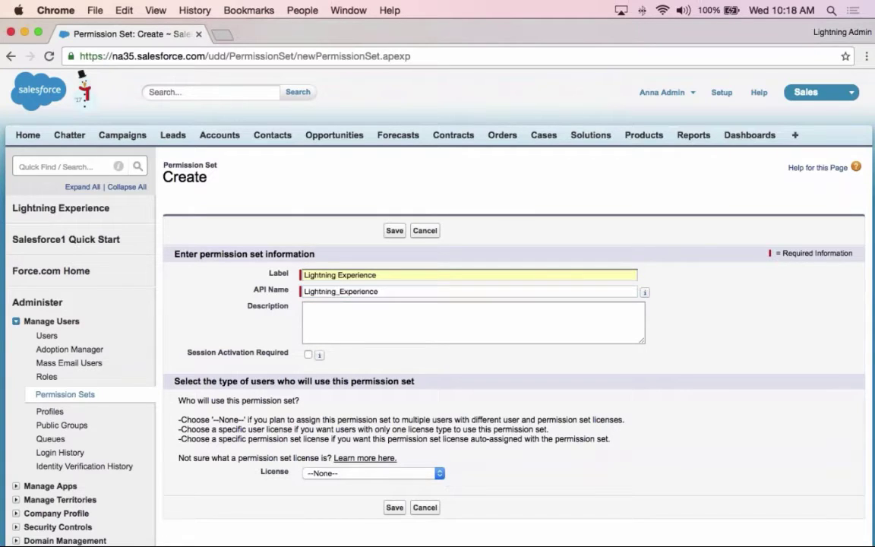
{"action": "left_click", "coordinate": [394, 508]}
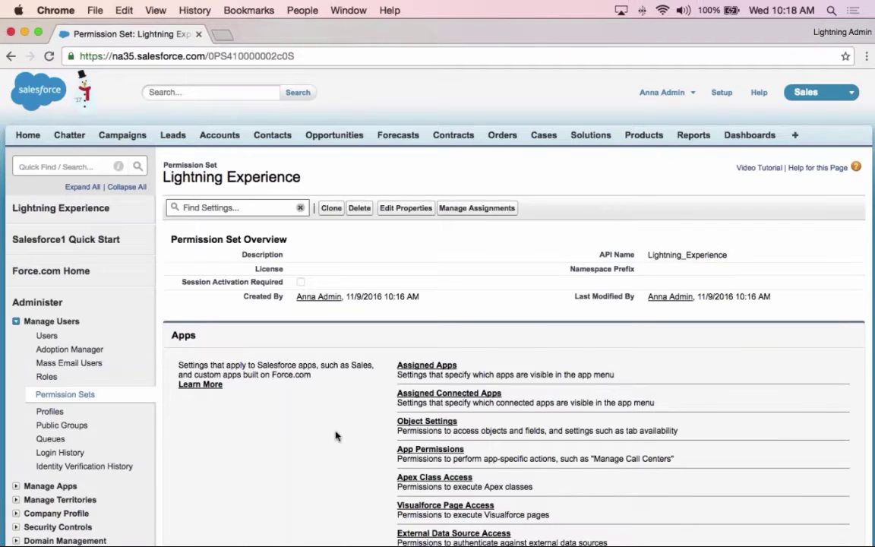
Step: Enable the Lightning Experience User permission in the permission set's System Permissions and save
{"action": "scroll", "coordinate": [335, 435], "scroll_direction": "down", "scroll_amount": 5}
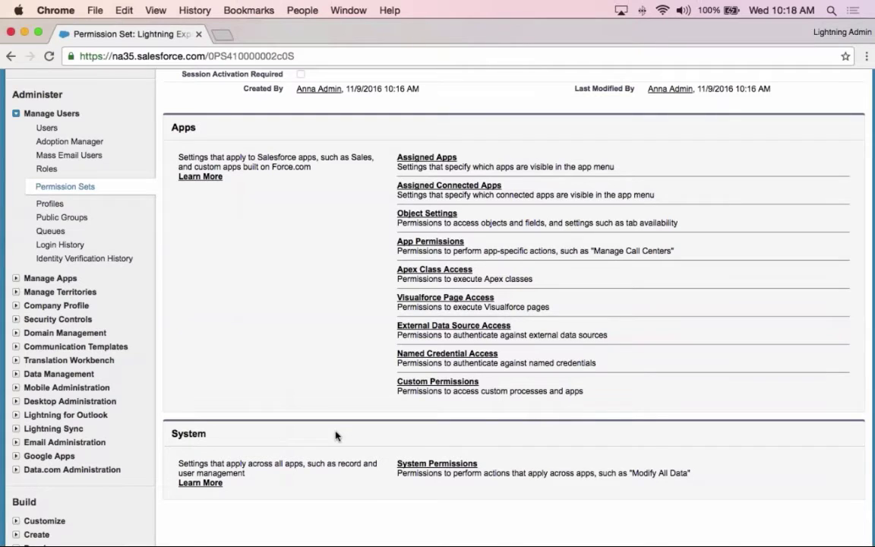
{"action": "left_click", "coordinate": [408, 468]}
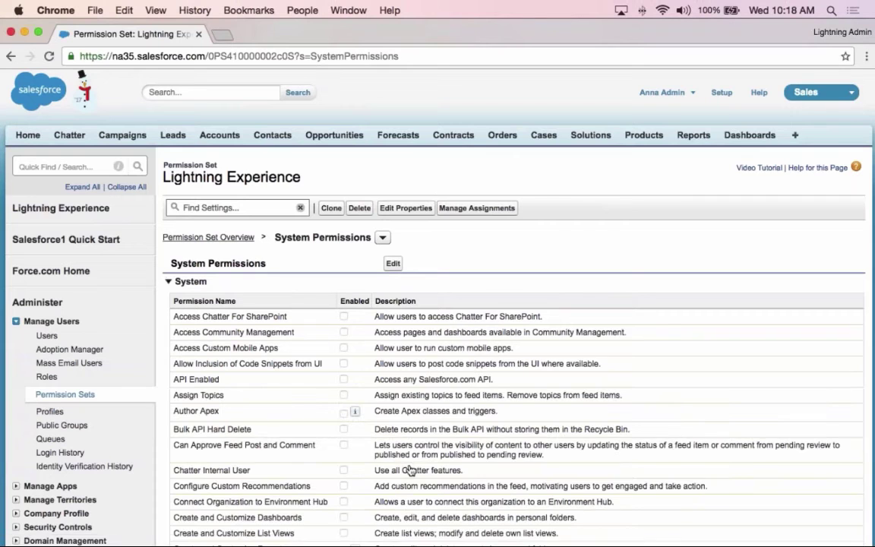
{"action": "left_click", "coordinate": [393, 264]}
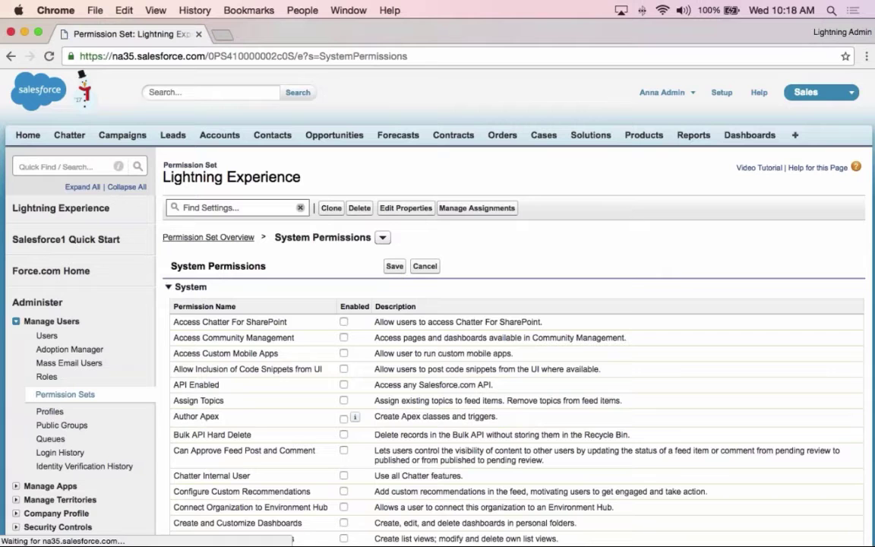
{"action": "scroll", "coordinate": [276, 381], "scroll_direction": "down", "scroll_amount": 3}
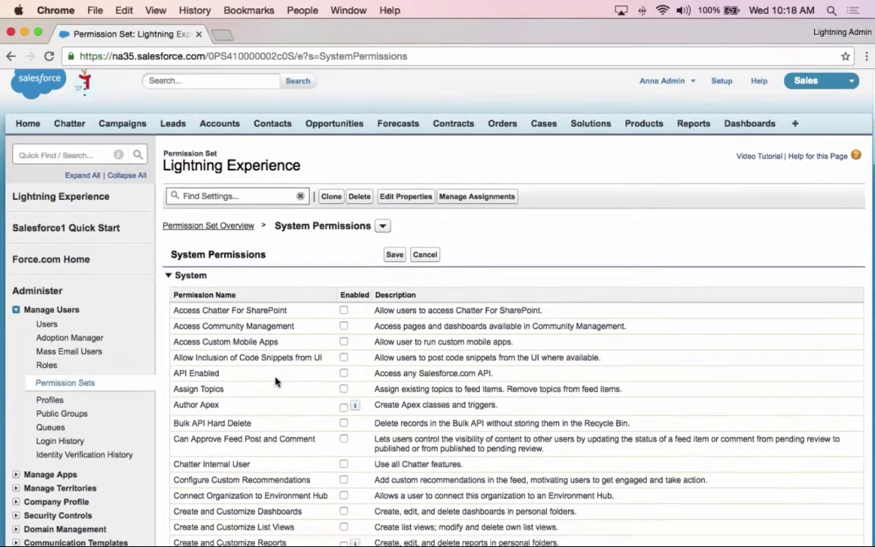
{"action": "scroll", "coordinate": [276, 382], "scroll_direction": "down", "scroll_amount": 5}
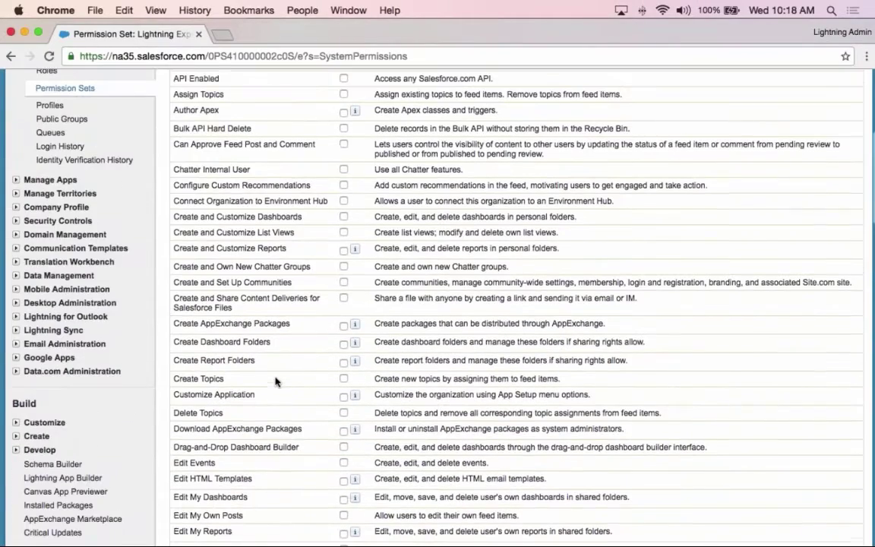
{"action": "scroll", "coordinate": [275, 382], "scroll_direction": "down", "scroll_amount": 10}
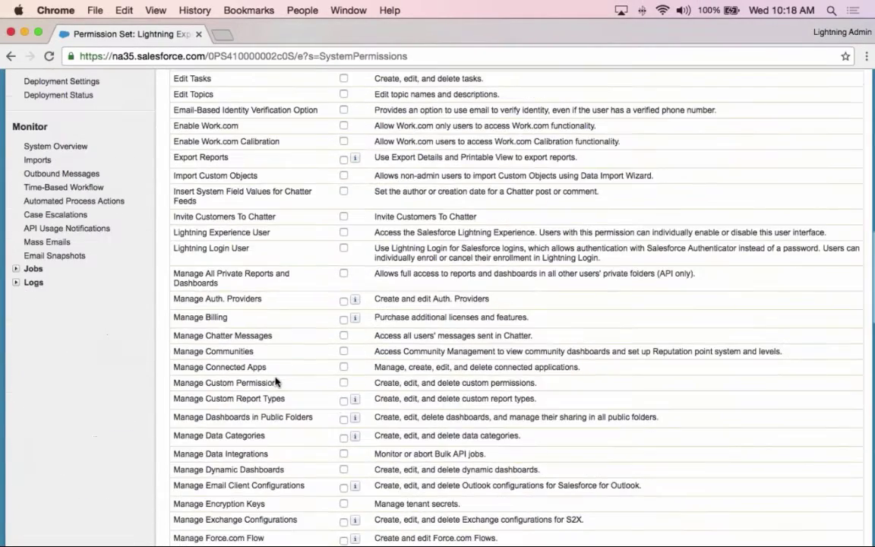
{"action": "scroll", "coordinate": [275, 382], "scroll_direction": "down", "scroll_amount": 3}
{"action": "scroll", "coordinate": [275, 382], "scroll_direction": "up", "scroll_amount": 2}
{"action": "scroll", "coordinate": [275, 382], "scroll_direction": "up", "scroll_amount": 1}
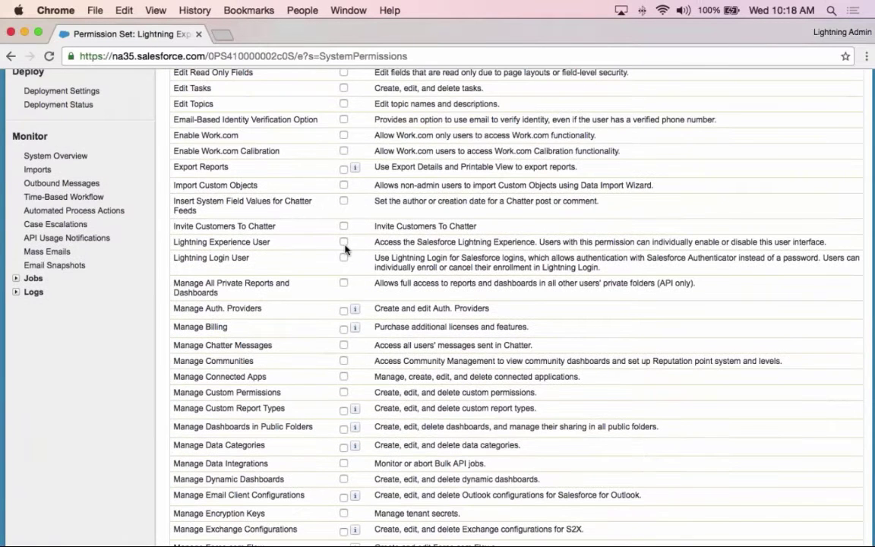
{"action": "left_click", "coordinate": [343, 242]}
{"action": "scroll", "coordinate": [374, 250], "scroll_direction": "up", "scroll_amount": 2}
{"action": "scroll", "coordinate": [373, 250], "scroll_direction": "up", "scroll_amount": 10}
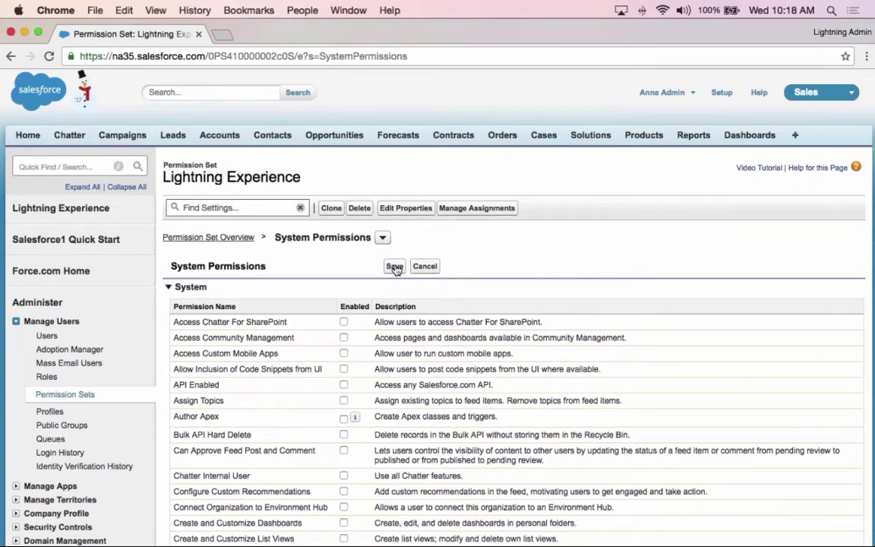
{"action": "left_click", "coordinate": [394, 266]}
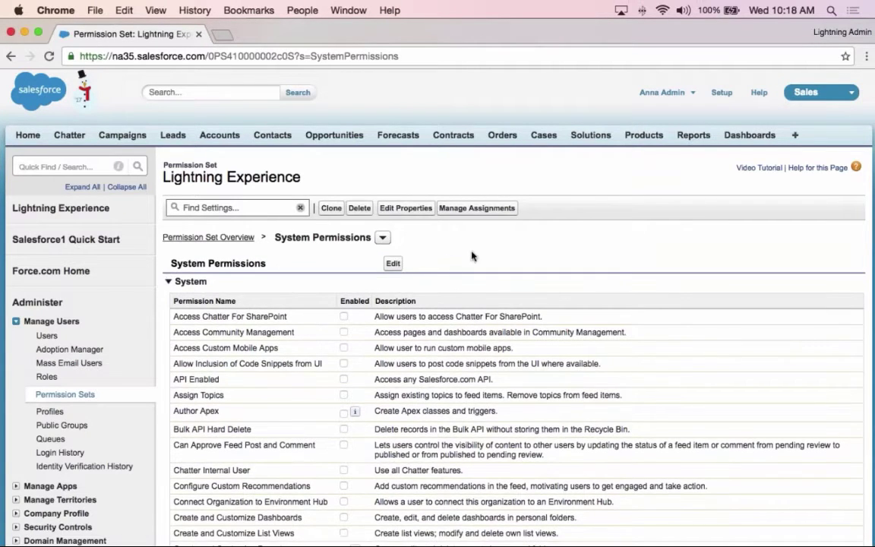
Step: Assign the Lightning Experience permission set to the admin user with the Custom: SuperAdmin profile and finish the assignment
{"action": "left_click", "coordinate": [477, 209]}
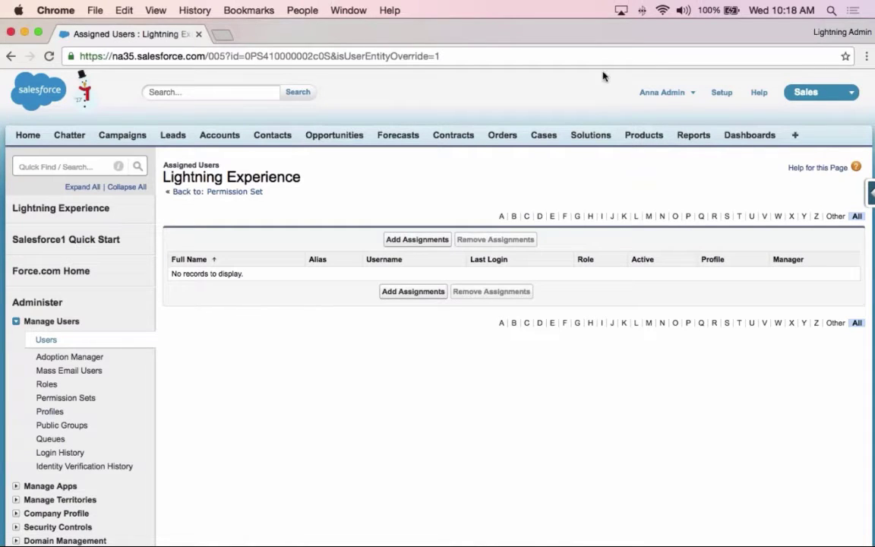
{"action": "left_click", "coordinate": [400, 240]}
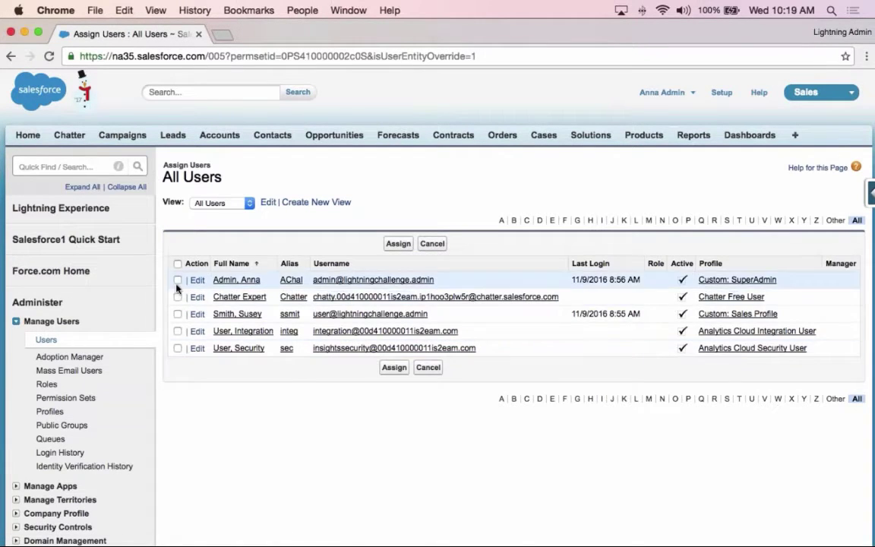
{"action": "left_click", "coordinate": [177, 280]}
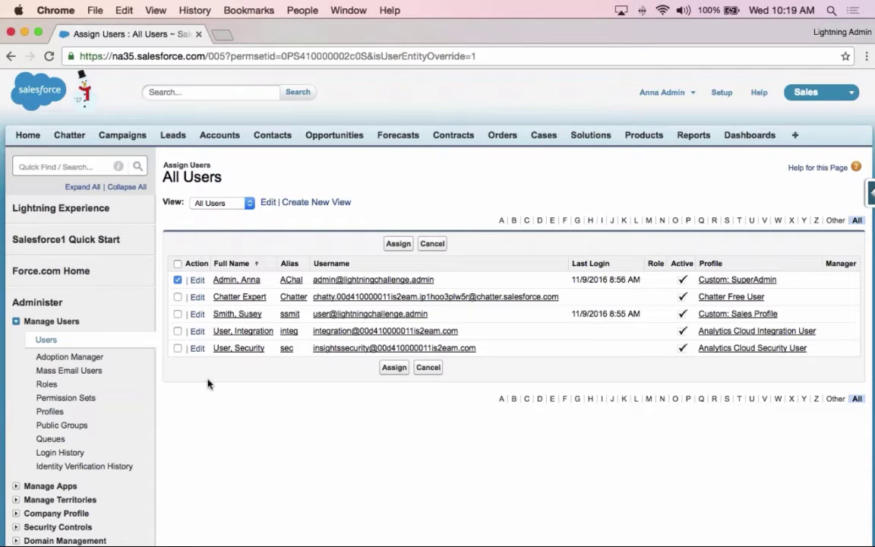
{"action": "left_click", "coordinate": [397, 244]}
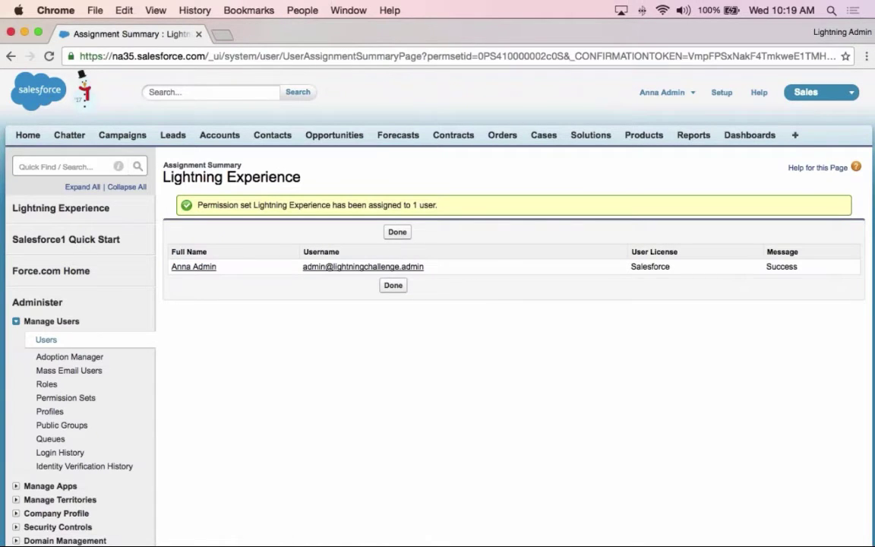
{"action": "left_click", "coordinate": [398, 232]}
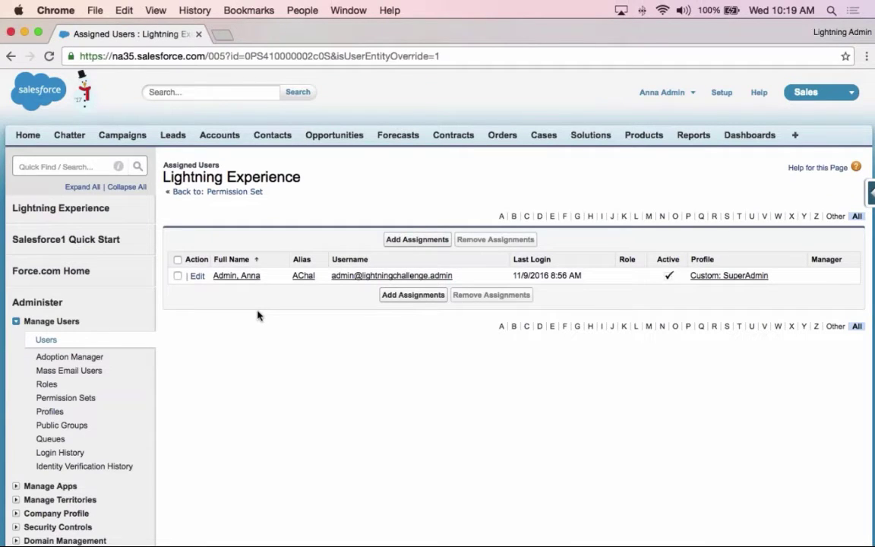
Step: Open the Lightning Experience Migration Assistant and enable the recommended News and Notes features
{"action": "left_click", "coordinate": [62, 214]}
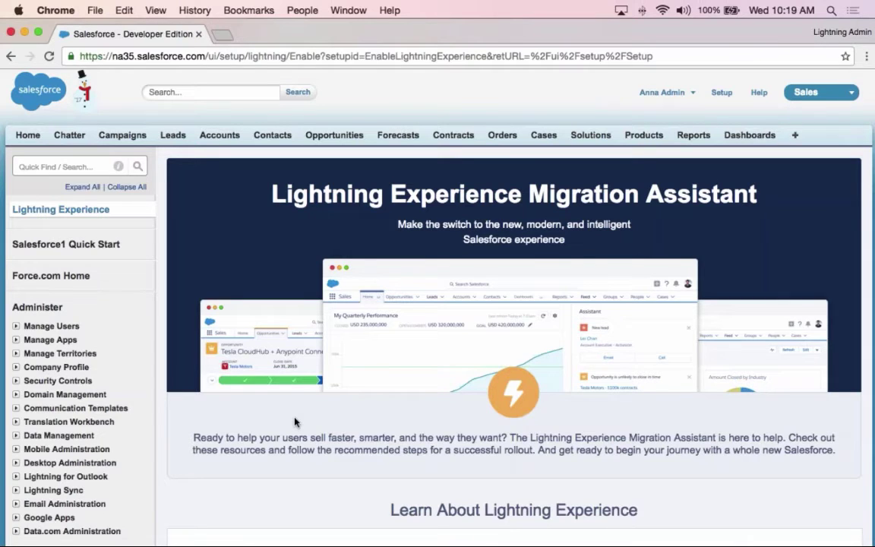
{"action": "scroll", "coordinate": [294, 422], "scroll_direction": "down", "scroll_amount": 3}
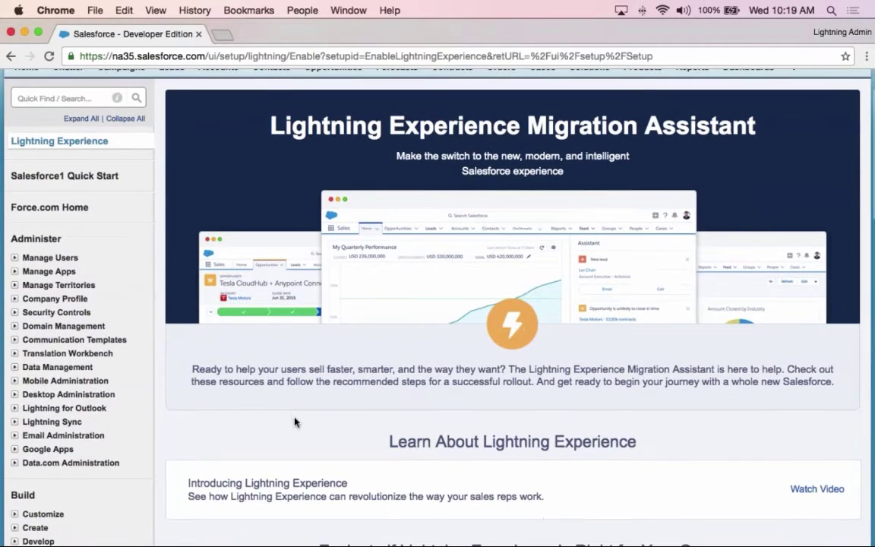
{"action": "scroll", "coordinate": [293, 419], "scroll_direction": "up", "scroll_amount": 3}
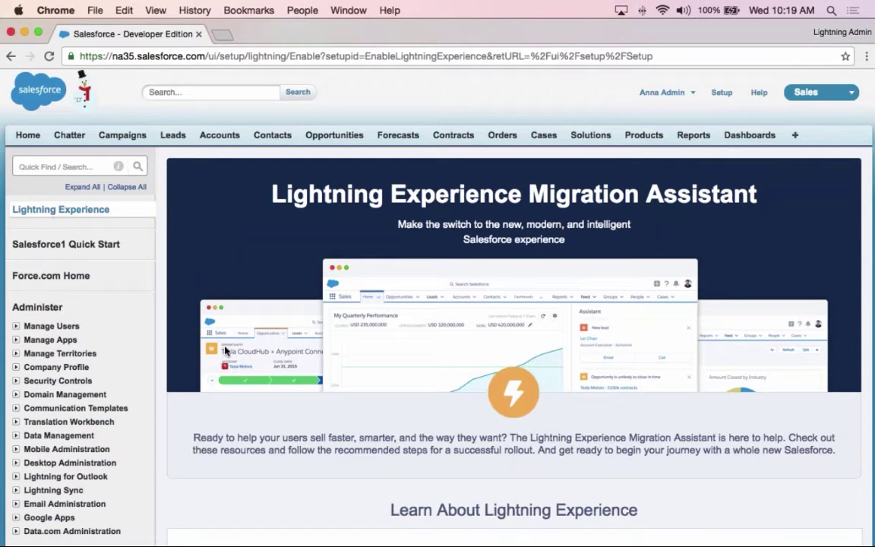
{"action": "scroll", "coordinate": [224, 350], "scroll_direction": "down", "scroll_amount": 4}
{"action": "scroll", "coordinate": [225, 350], "scroll_direction": "right", "scroll_amount": 1}
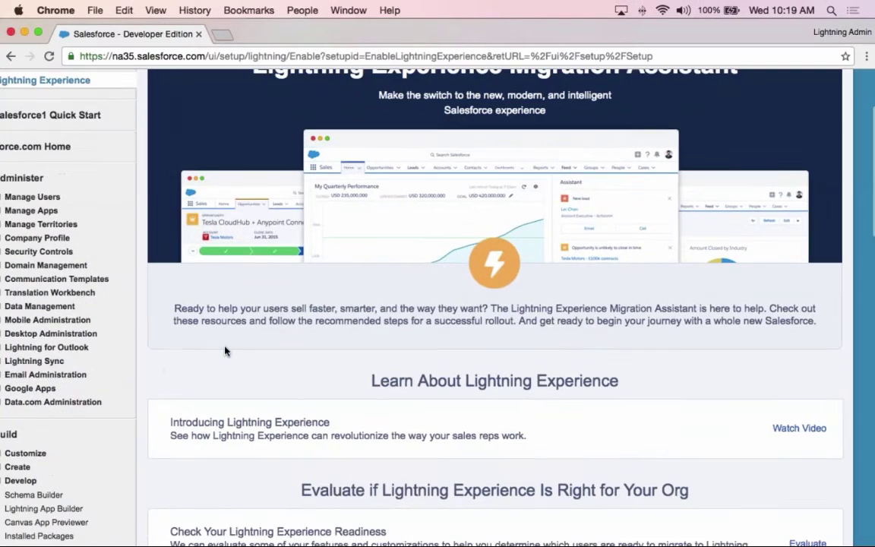
{"action": "scroll", "coordinate": [225, 350], "scroll_direction": "down", "scroll_amount": 5}
{"action": "scroll", "coordinate": [224, 350], "scroll_direction": "left", "scroll_amount": 1}
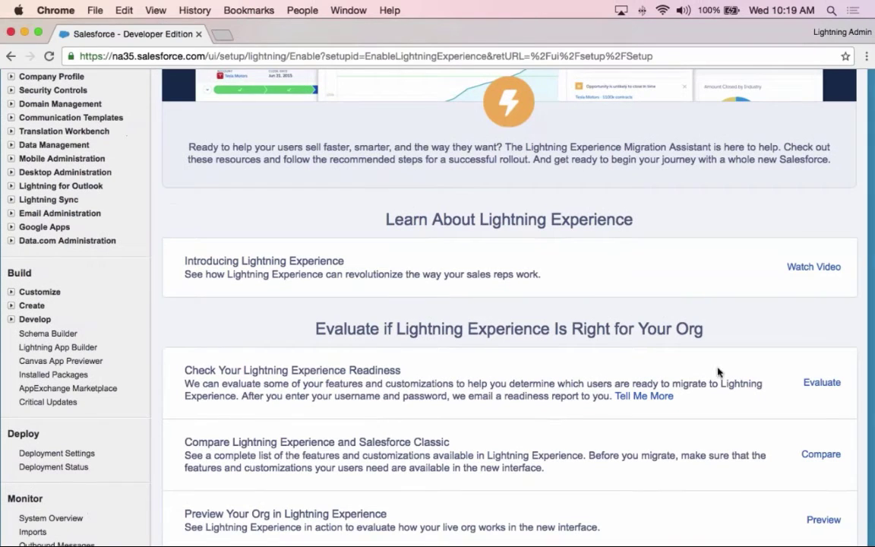
{"action": "scroll", "coordinate": [717, 372], "scroll_direction": "down", "scroll_amount": 7}
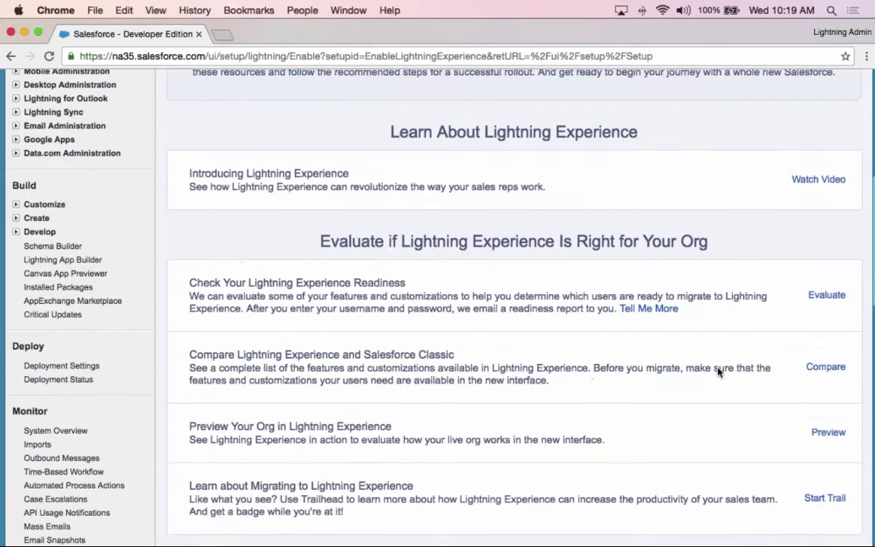
{"action": "scroll", "coordinate": [717, 372], "scroll_direction": "down", "scroll_amount": 1}
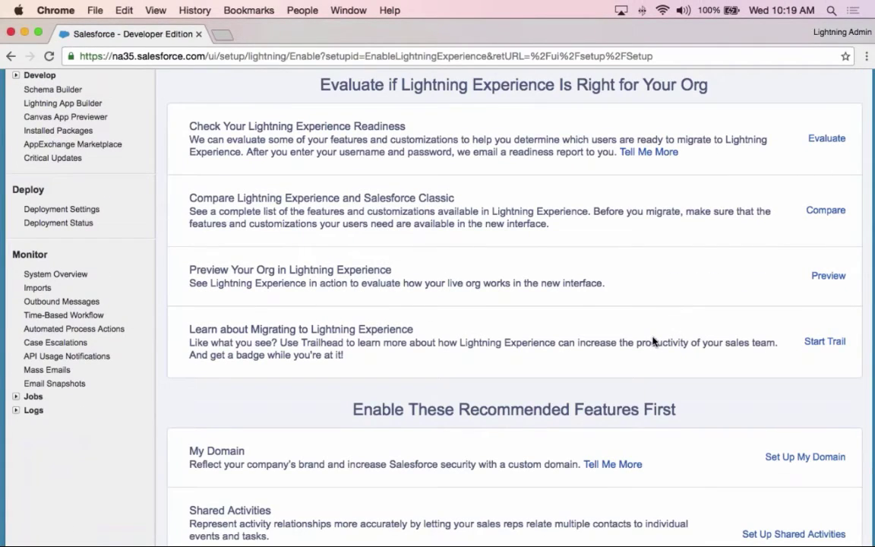
{"action": "scroll", "coordinate": [652, 342], "scroll_direction": "down", "scroll_amount": 5}
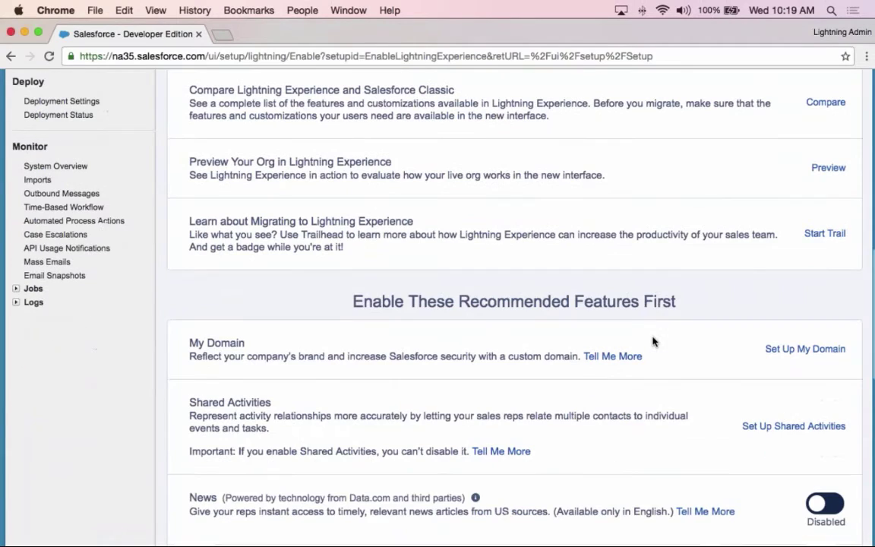
{"action": "scroll", "coordinate": [653, 342], "scroll_direction": "down", "scroll_amount": 10}
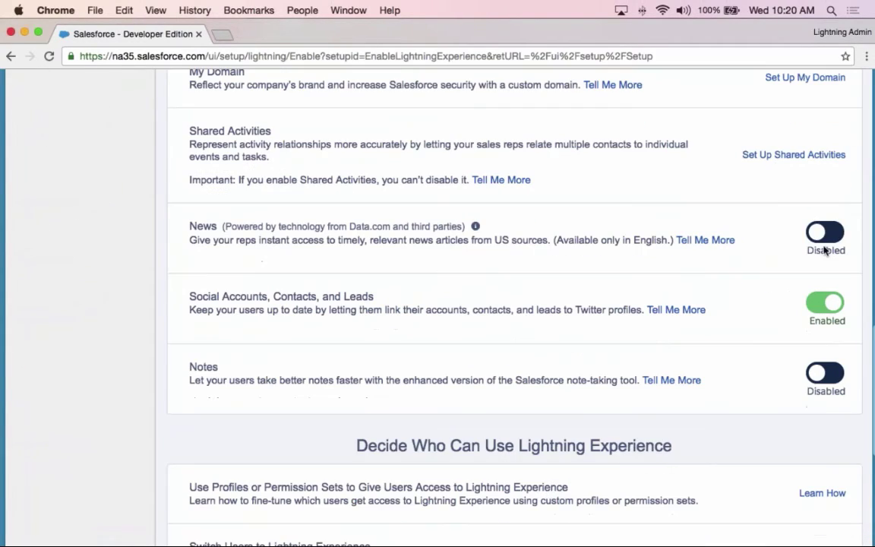
{"action": "left_click", "coordinate": [823, 233]}
{"action": "left_click", "coordinate": [824, 372]}
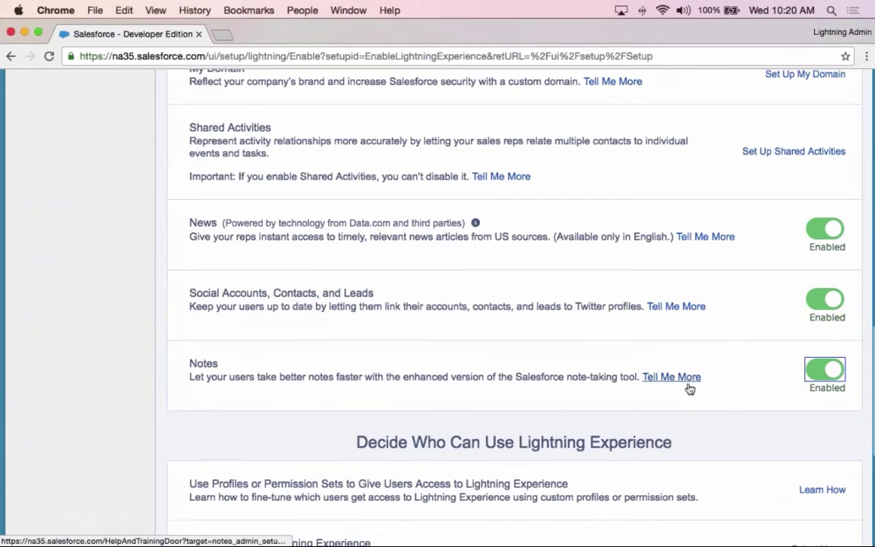
Step: Enable Lightning Experience for the org at the end of the Migration Assistant and confirm going live
{"action": "scroll", "coordinate": [687, 387], "scroll_direction": "down", "scroll_amount": 5}
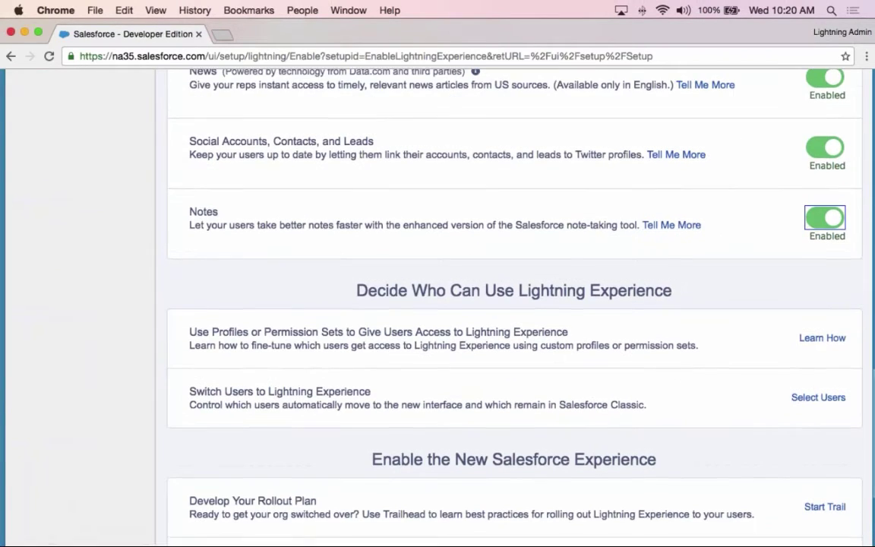
{"action": "scroll", "coordinate": [509, 304], "scroll_direction": "down", "scroll_amount": 4}
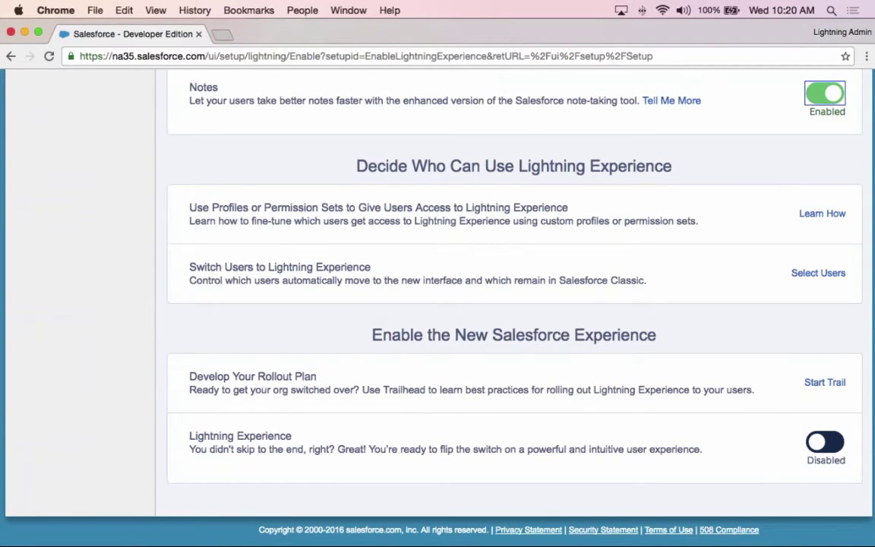
{"action": "left_click", "coordinate": [825, 441]}
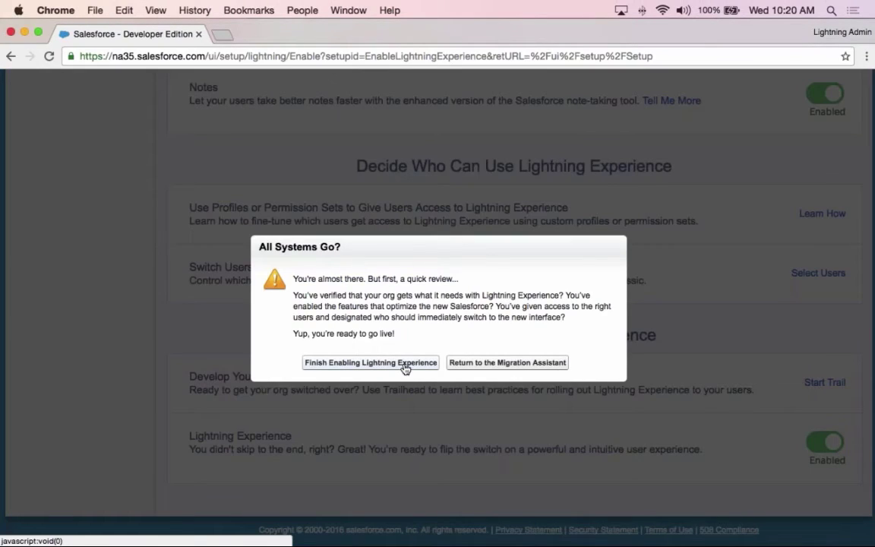
{"action": "left_click", "coordinate": [404, 364]}
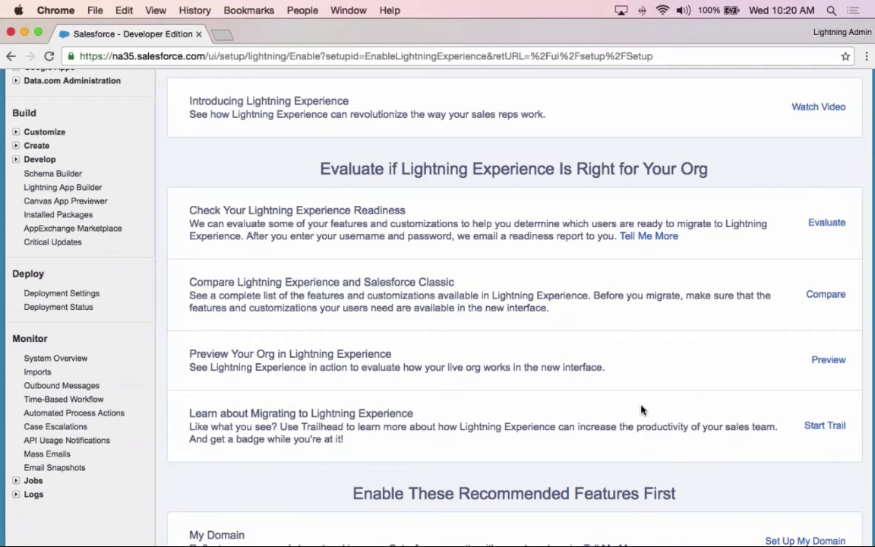
Step: Switch the admin user from Salesforce Classic to Lightning Experience and dismiss the navigation walkthrough message
{"action": "scroll", "coordinate": [640, 410], "scroll_direction": "up", "scroll_amount": 10}
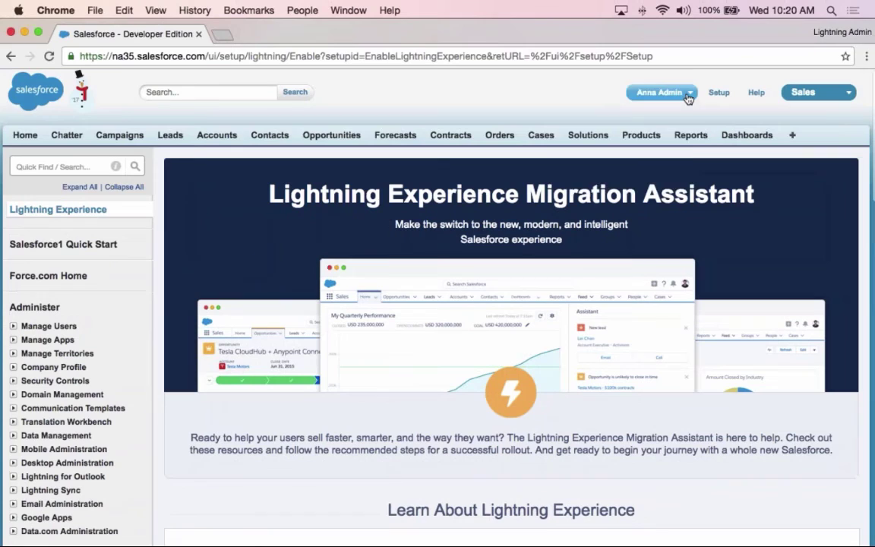
{"action": "left_click", "coordinate": [687, 97]}
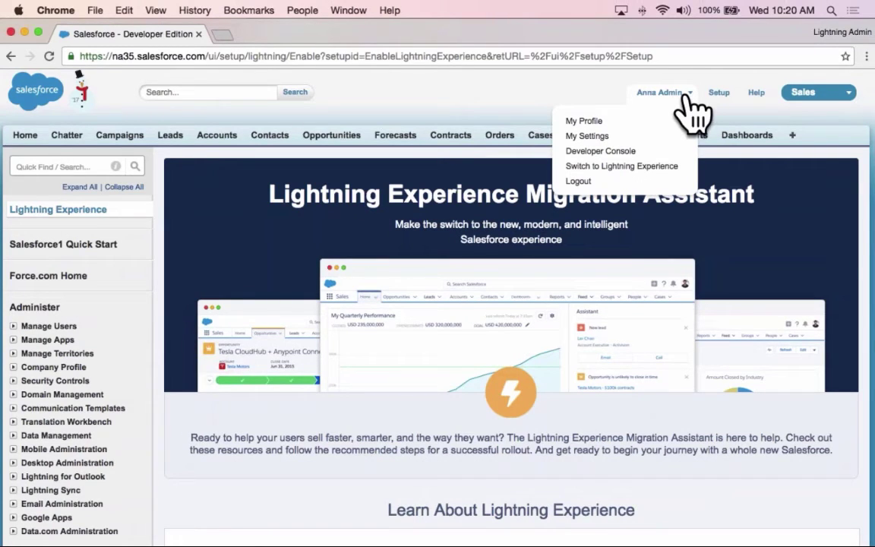
{"action": "left_click", "coordinate": [635, 165]}
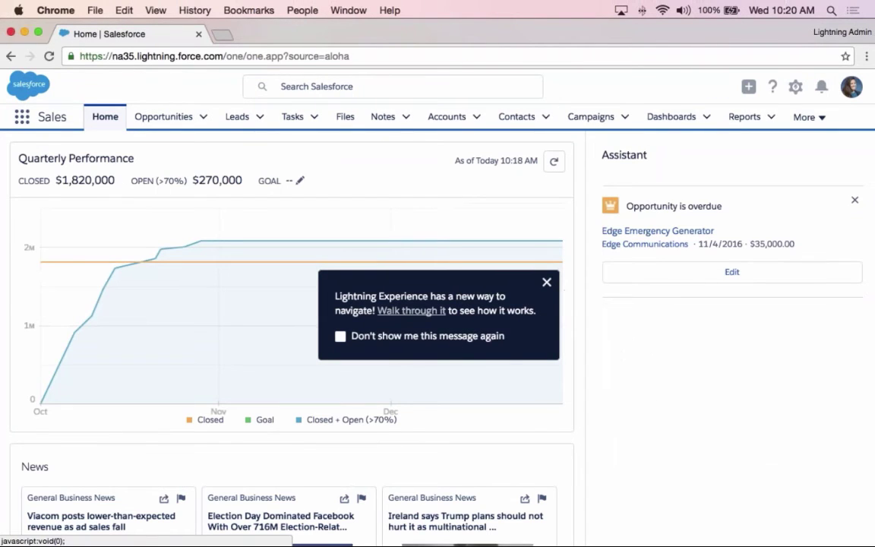
{"action": "left_click", "coordinate": [547, 282]}
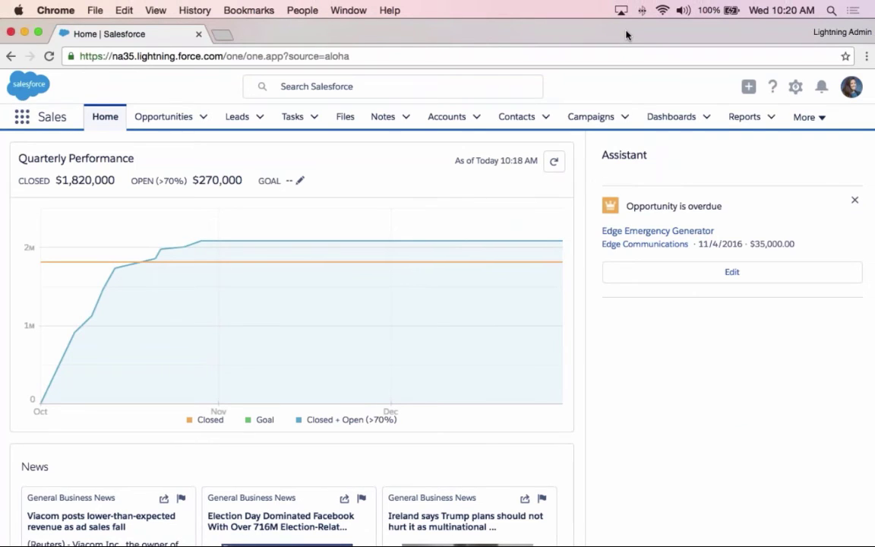
Step: Bring the end user's Salesforce Classic window forward and check the user menu for a Lightning Experience switch option
{"action": "left_click_drag", "start_coordinate": [621, 34], "coordinate": [598, 29]}
{"action": "left_click_drag", "start_coordinate": [845, 406], "coordinate": [710, 395]}
{"action": "left_click", "coordinate": [747, 38]}
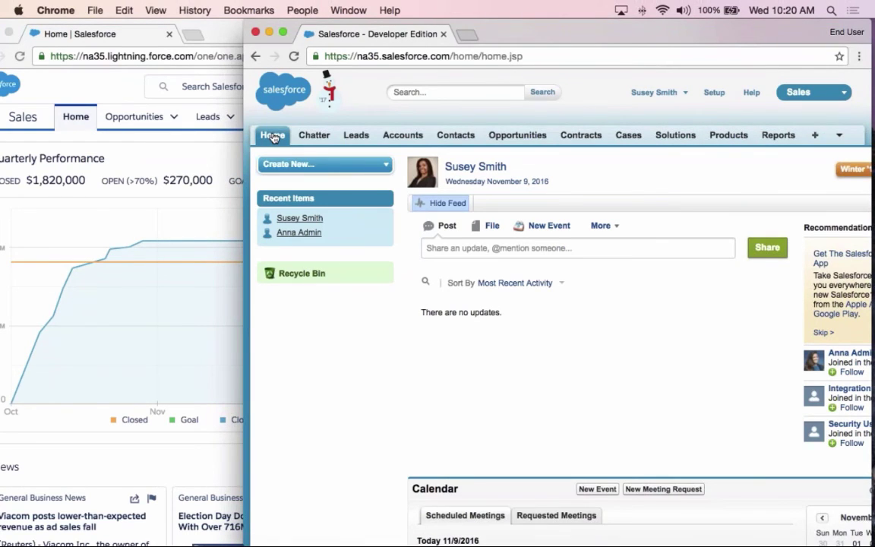
{"action": "left_click", "coordinate": [686, 93]}
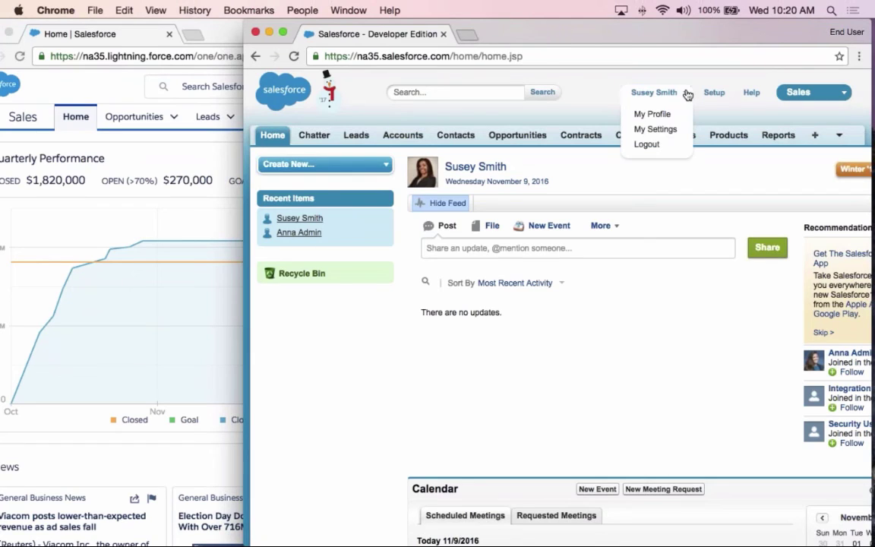